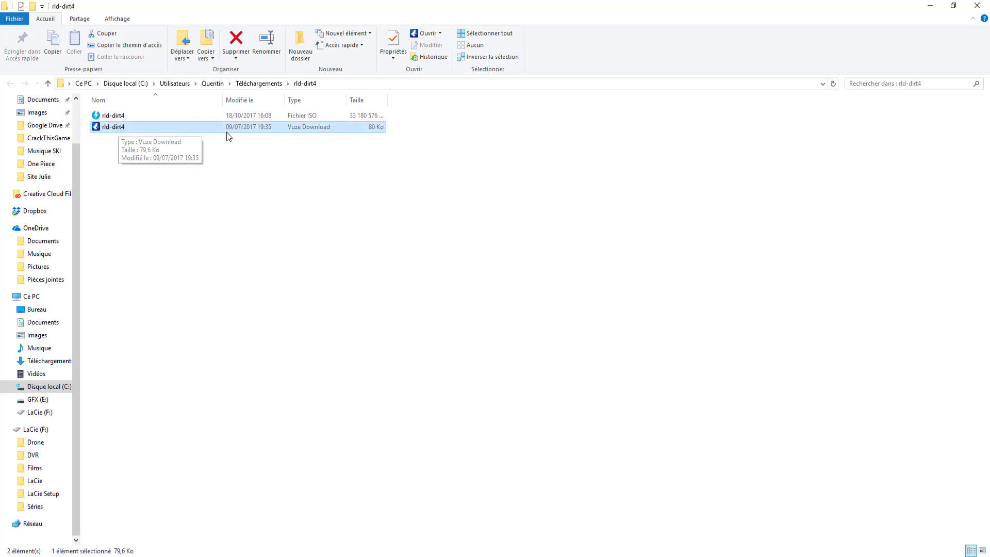
# Open the rld-dirt4 torrent file with BitTorrent and decline loading its trackers into the existing entry.
pyautogui.rightClick(102, 127)
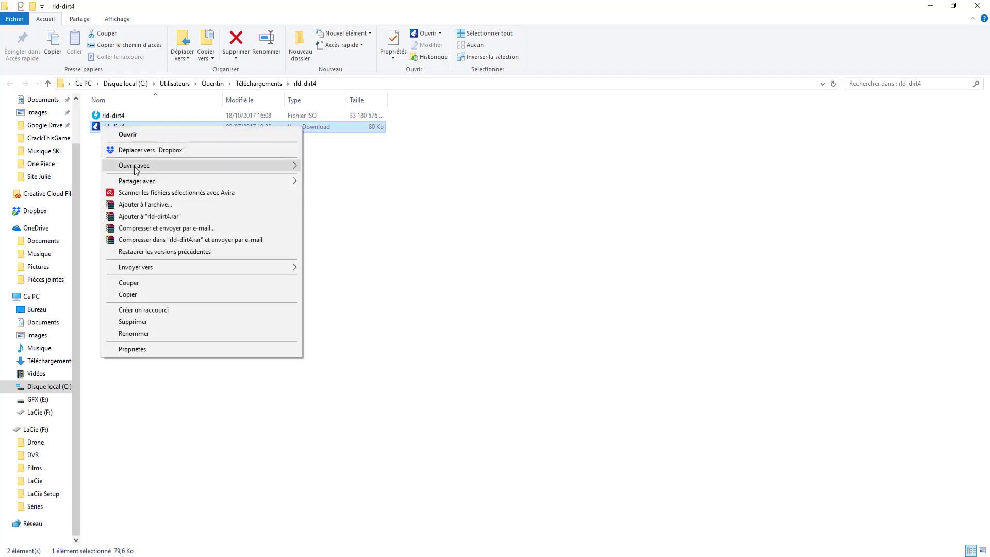
pyautogui.moveTo(278, 165)
pyautogui.click(330, 190)
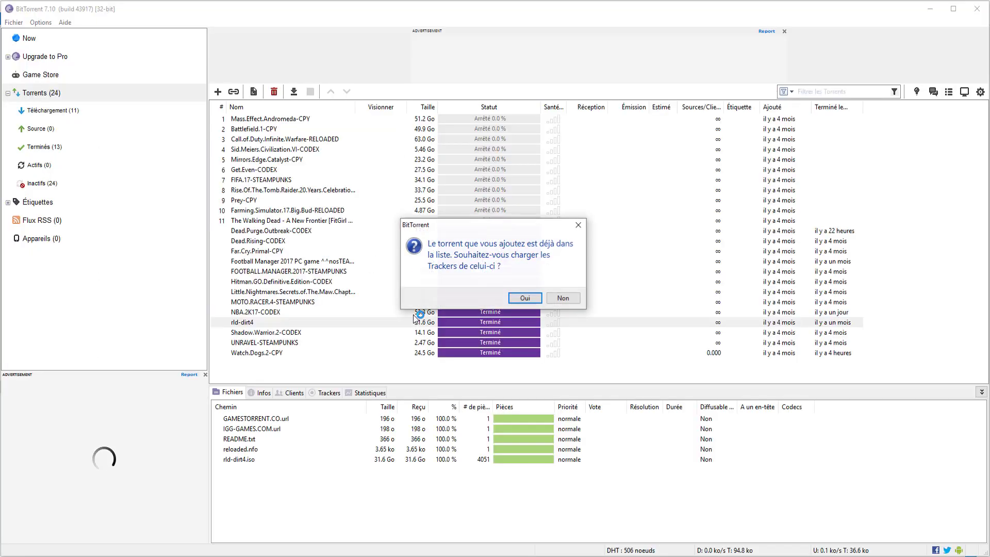
pyautogui.click(566, 300)
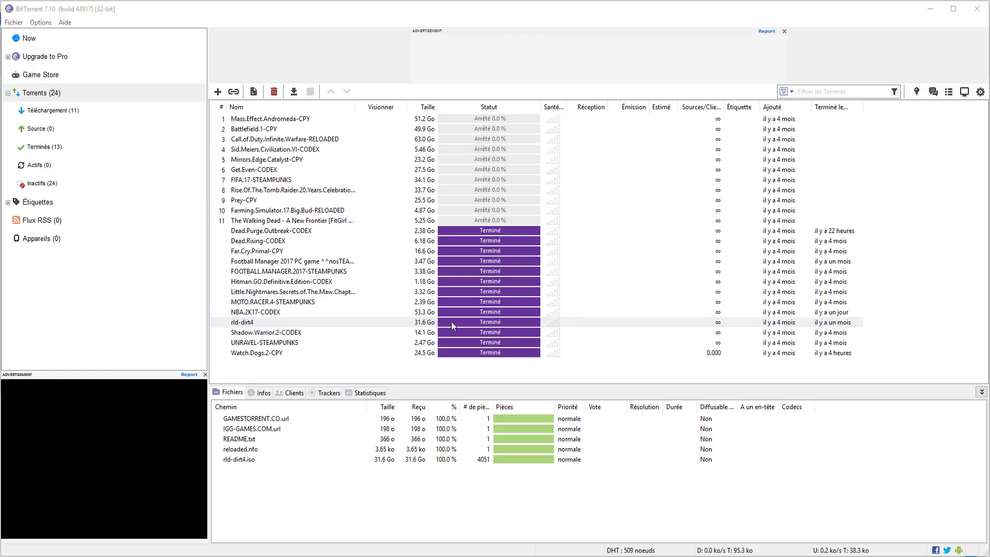
# Go back to the rld-dirt4 download folder in the file explorer and maximize its window.
pyautogui.press('Delete')
pyautogui.press('Escape')
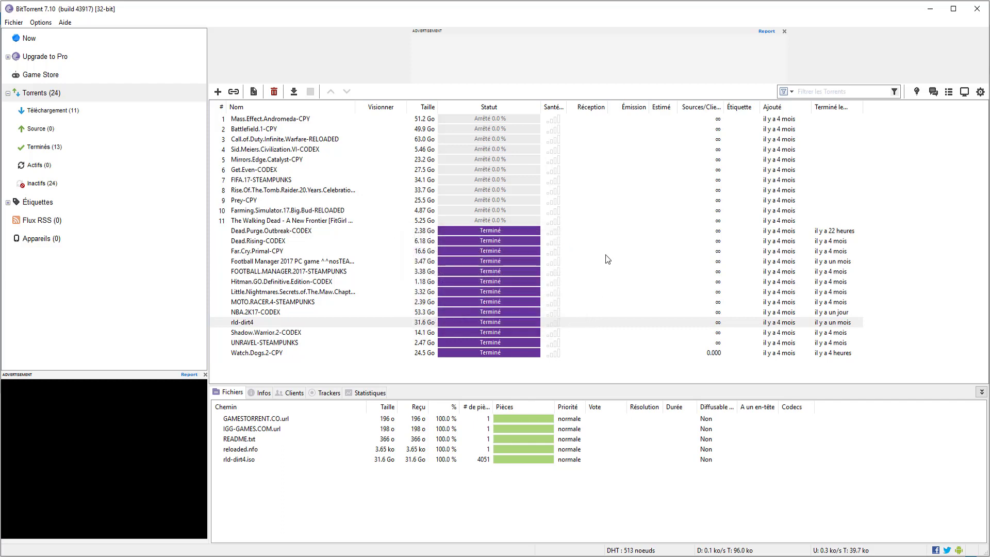
pyautogui.press('Return')
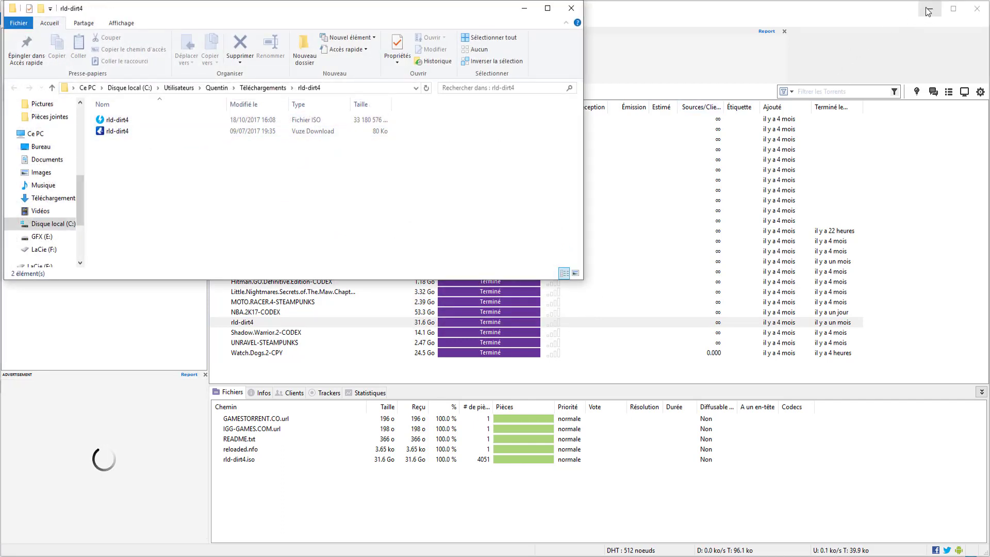
pyautogui.click(548, 8)
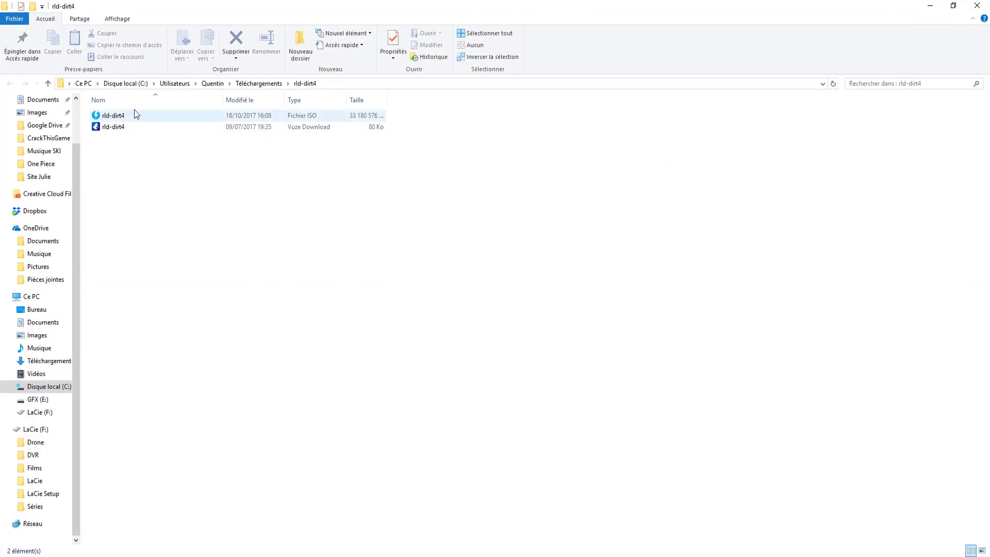
pyautogui.moveTo(114, 122)
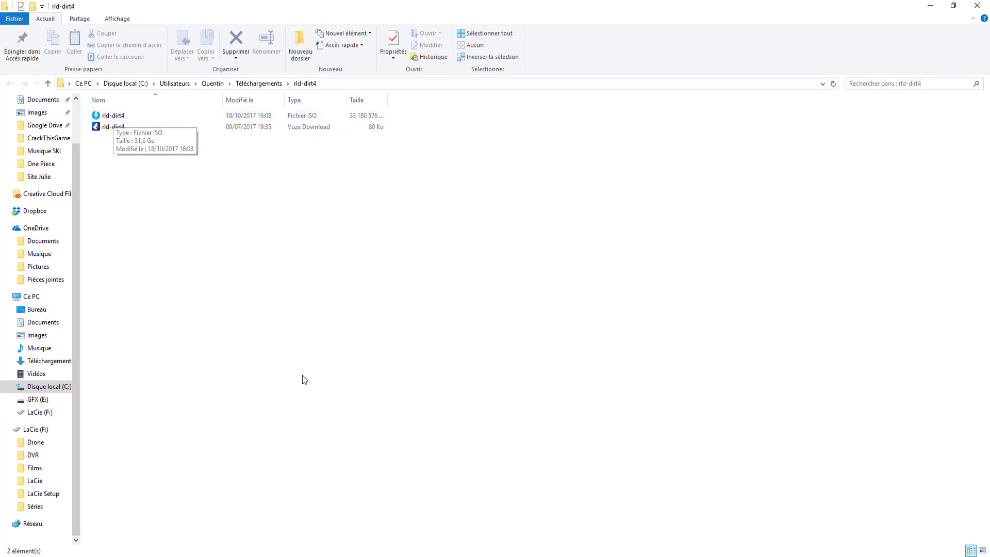
# Search for DAEMON Tools Lite among the installed applications and launch it.
pyautogui.press('super')
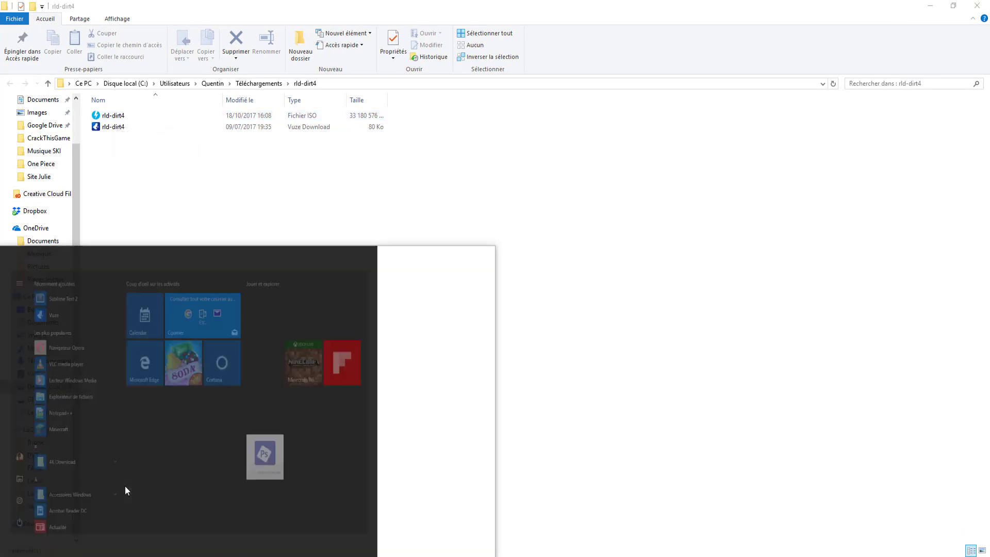
pyautogui.write('de')
pyautogui.press('BackSpace')
pyautogui.write('a')
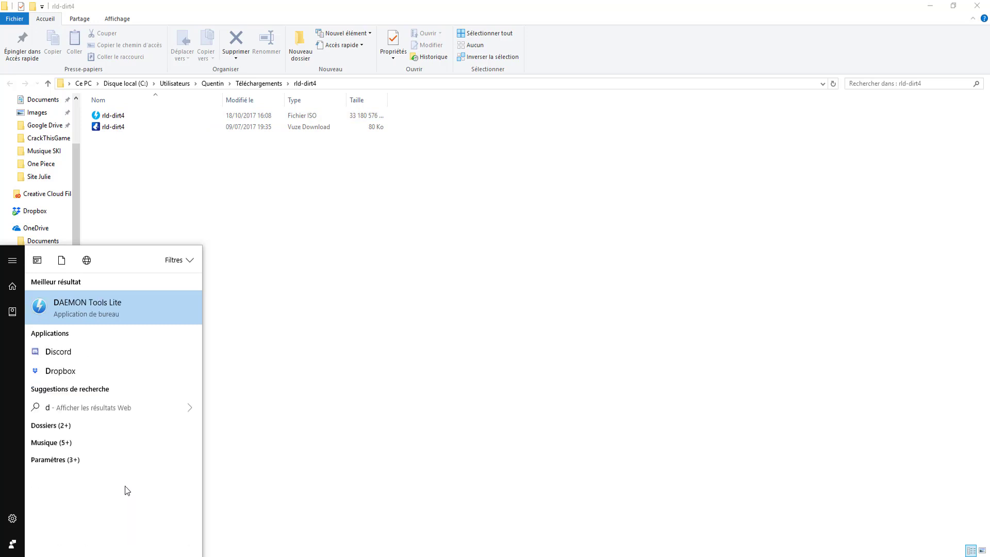
pyautogui.write('e')
pyautogui.press('Return')
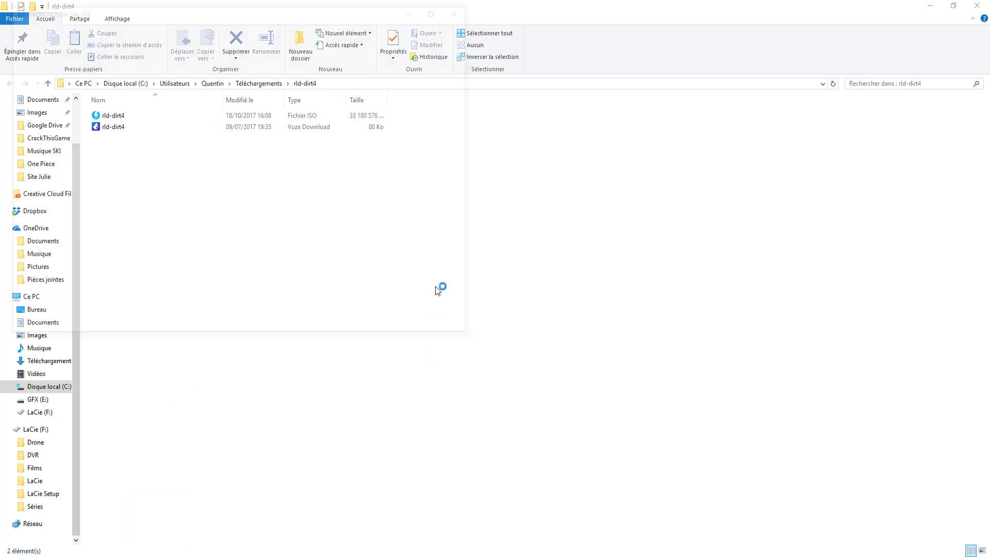
# Add the rld-dirt4 ISO file to the disk images in DAEMON Tools Lite and mount it as a virtual drive.
pyautogui.moveTo(221, 14); pyautogui.dragTo(564, 101)
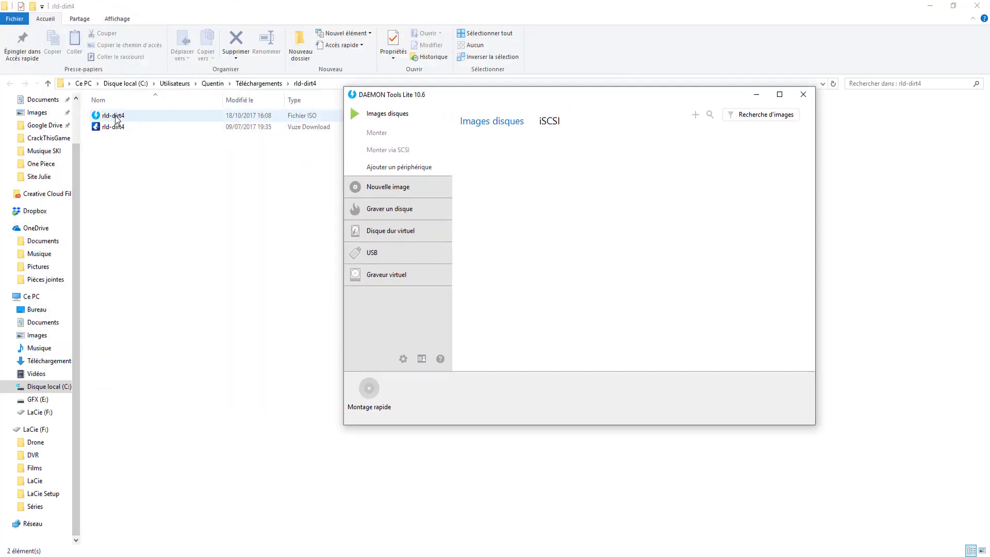
pyautogui.moveTo(113, 121); pyautogui.dragTo(528, 218)
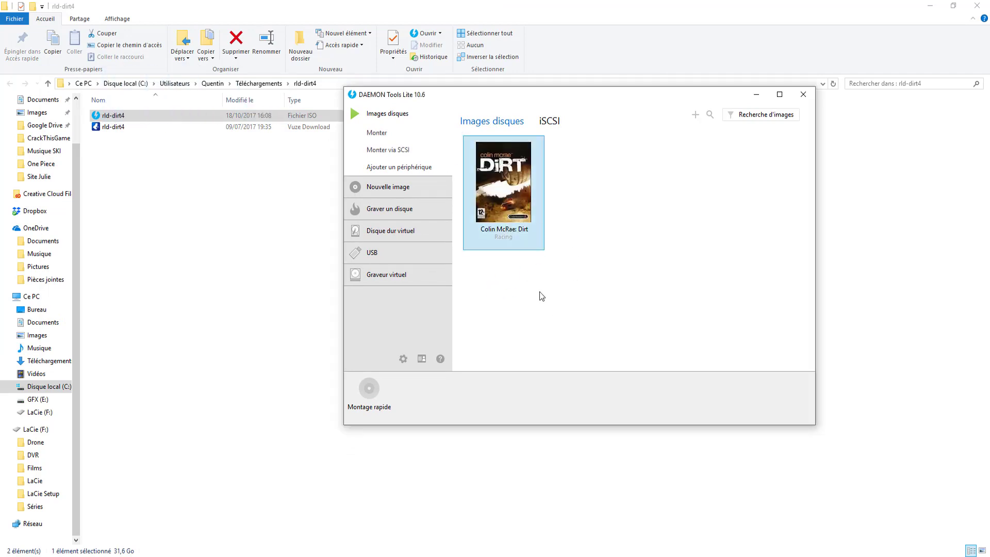
pyautogui.click(376, 132)
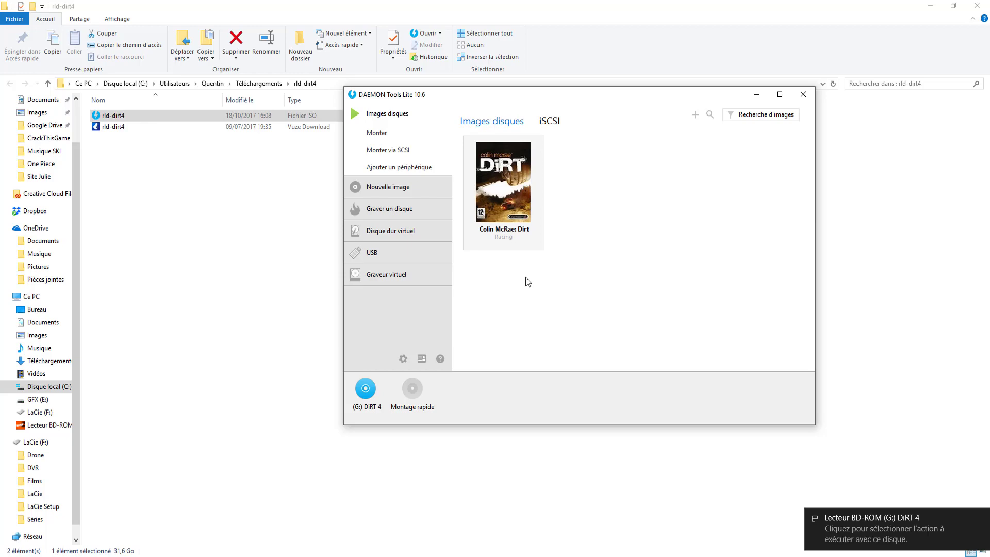
# Show the contents of the mounted DiRT 4 BD-ROM drive (G:) in a new file explorer window.
pyautogui.press('super+e')
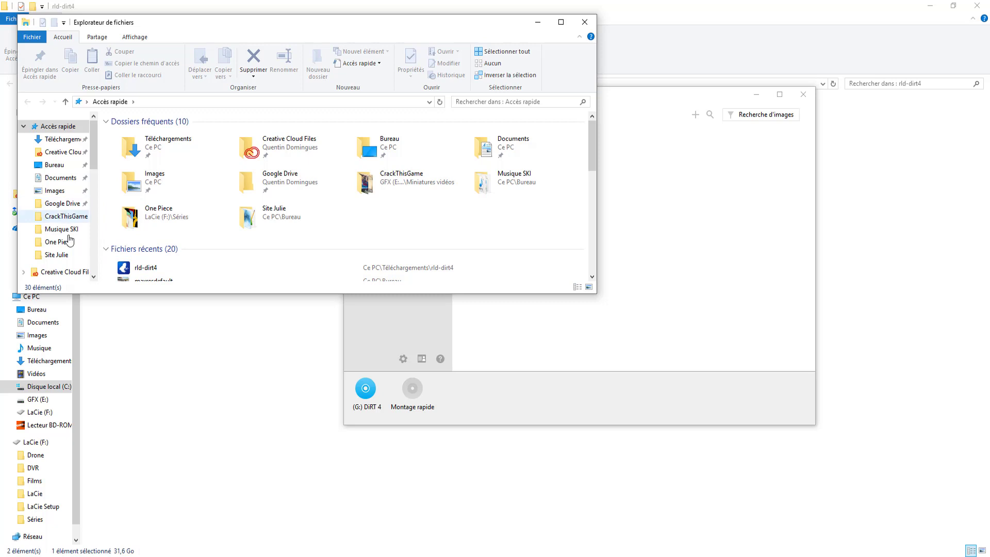
pyautogui.scroll(-3, 51, 242)
pyautogui.click(54, 254)
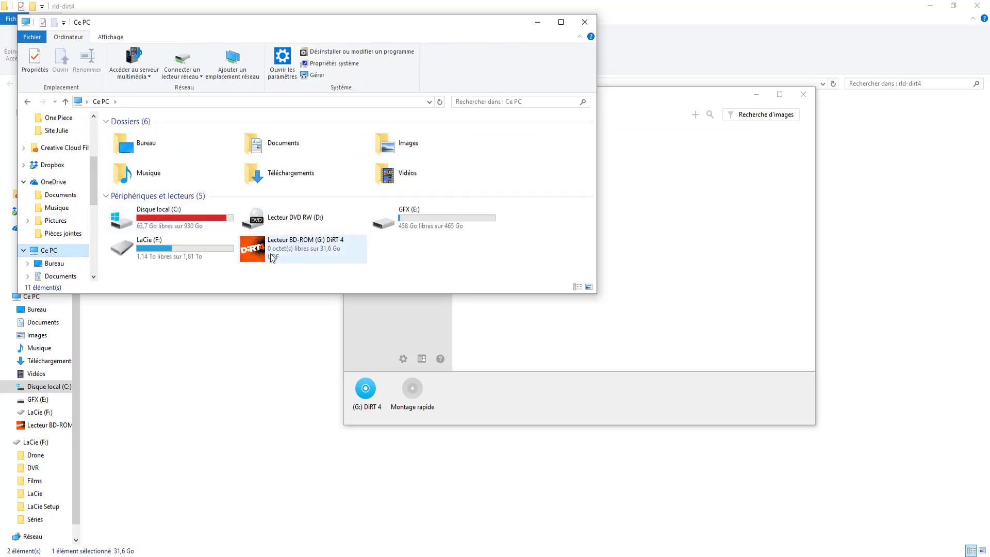
pyautogui.click(306, 247)
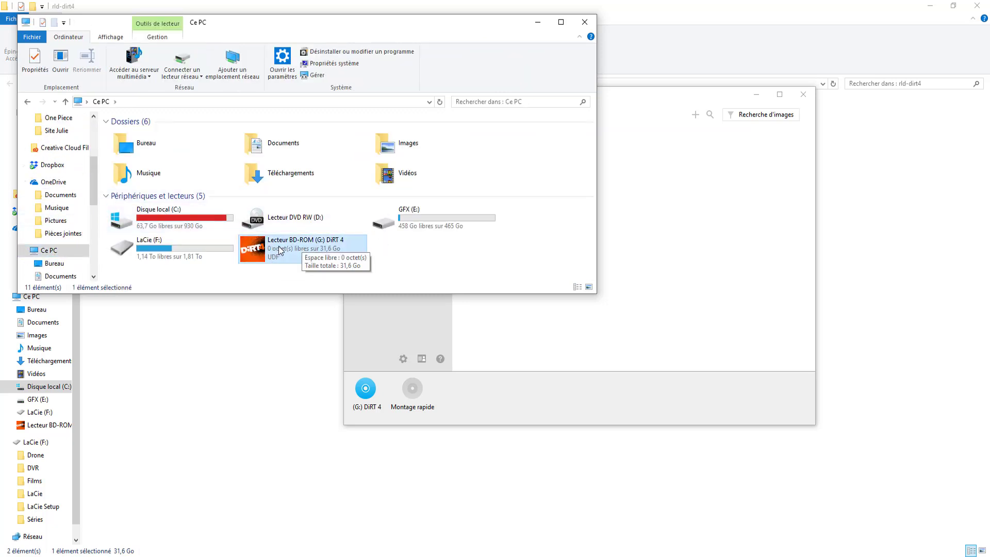
pyautogui.rightClick(280, 246)
pyautogui.click(309, 278)
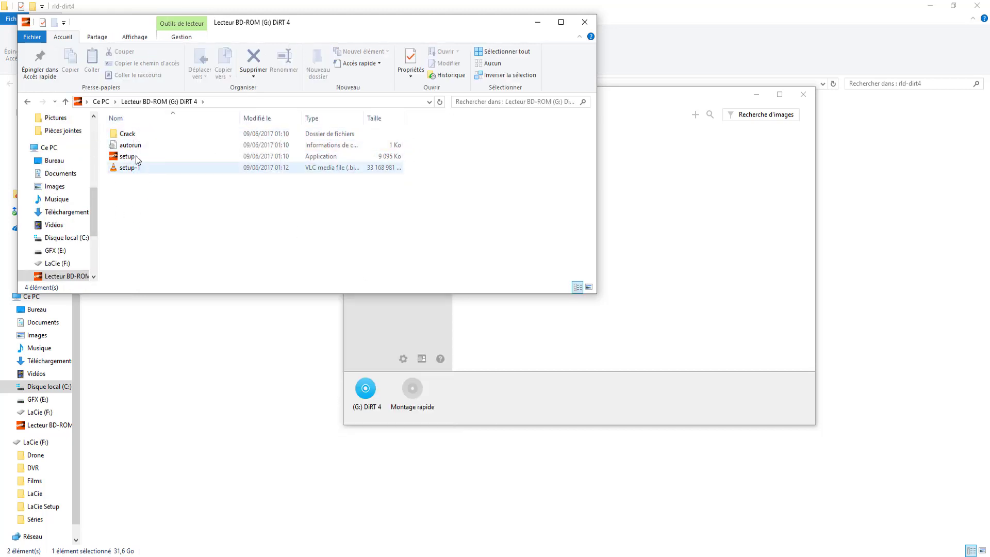
# Run the setup application from the mounted disc and set the installation destination to E:\Games\DiRT 4.
pyautogui.doubleClick(127, 156)
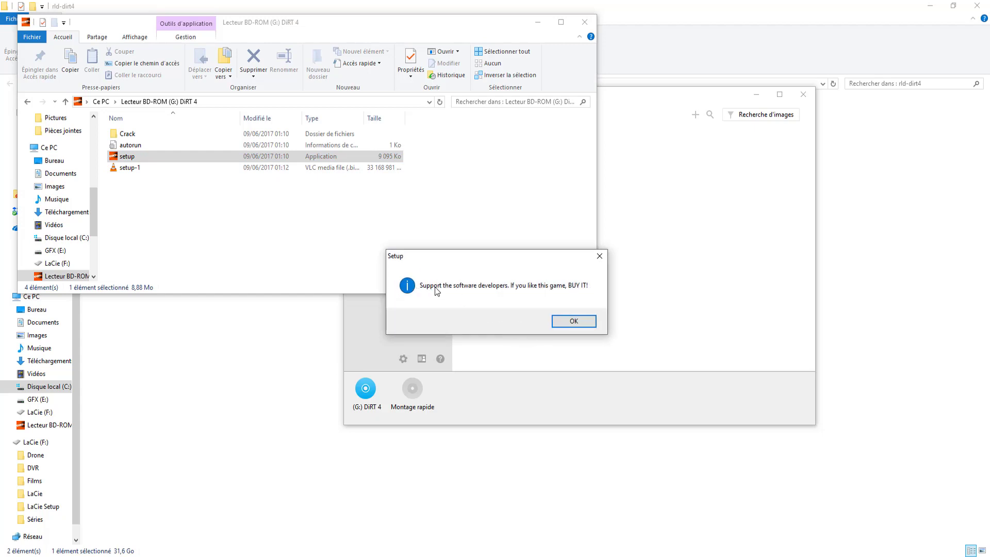
pyautogui.click(580, 327)
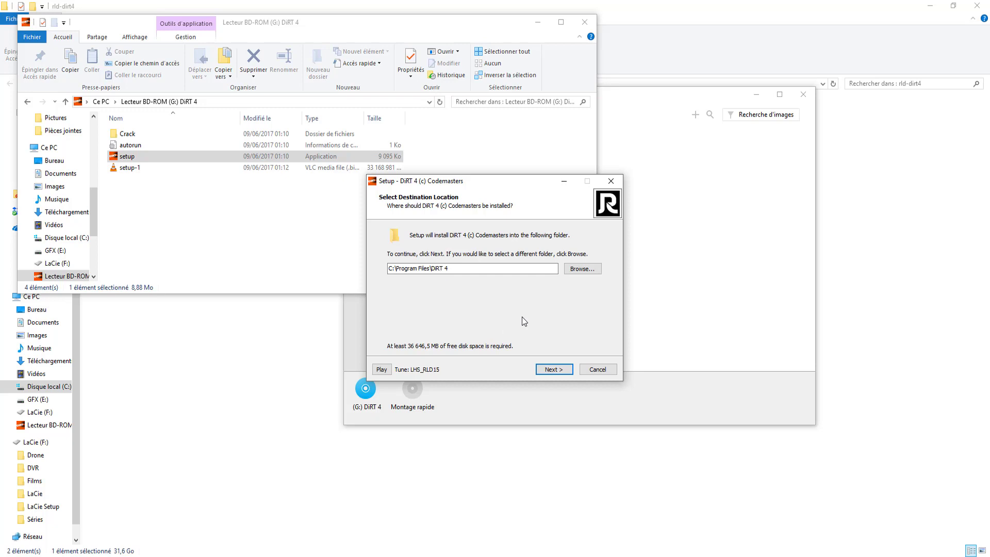
pyautogui.click(582, 268)
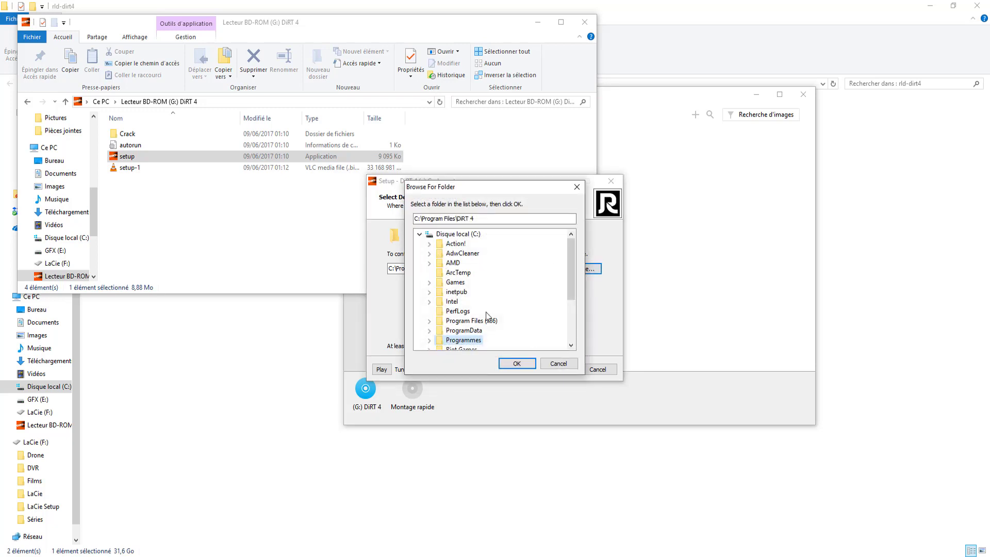
pyautogui.scroll(-3, 487, 315)
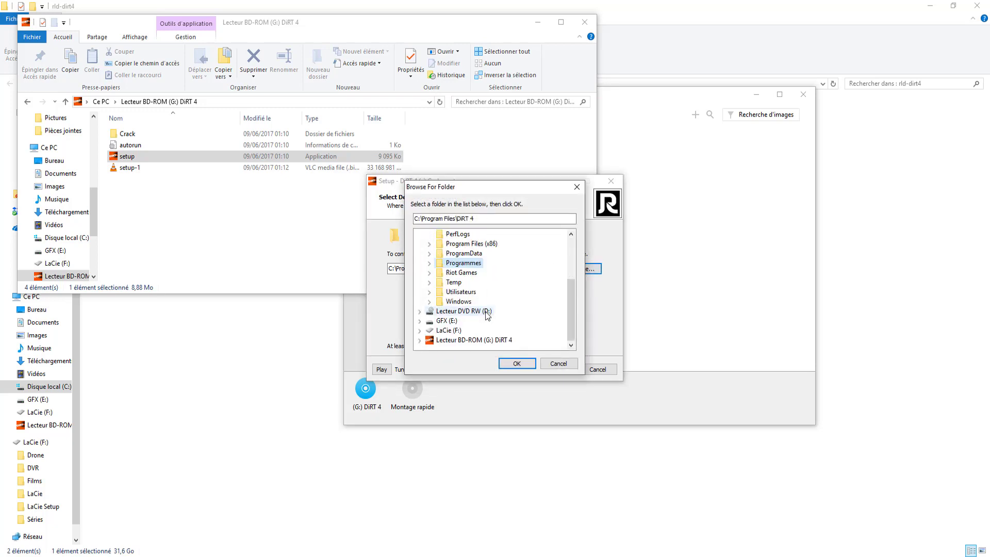
pyautogui.click(420, 320)
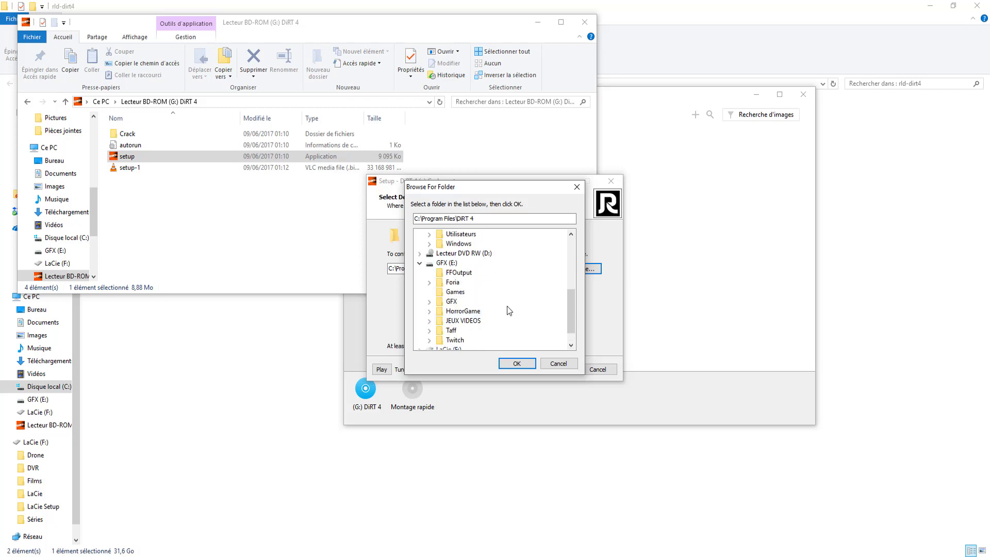
pyautogui.click(455, 272)
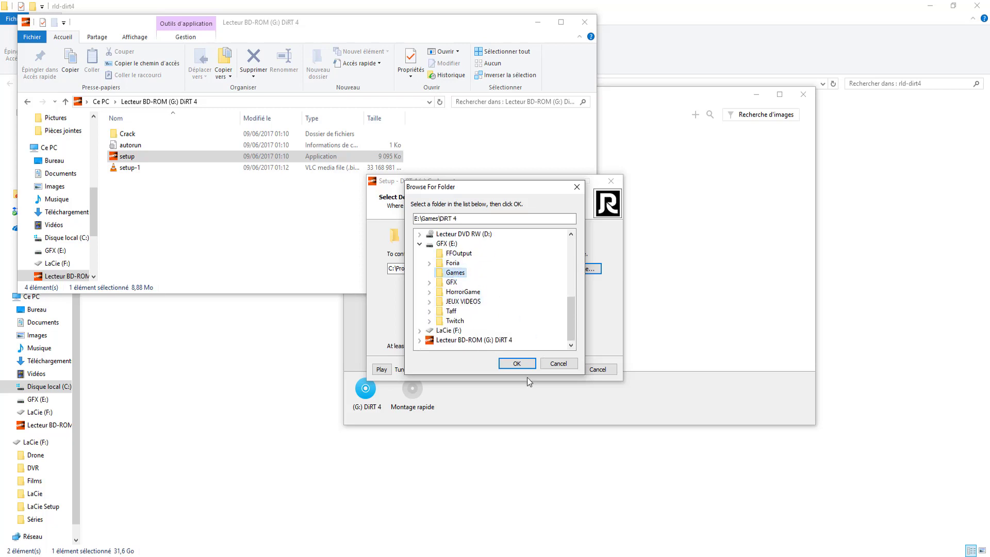
pyautogui.click(516, 363)
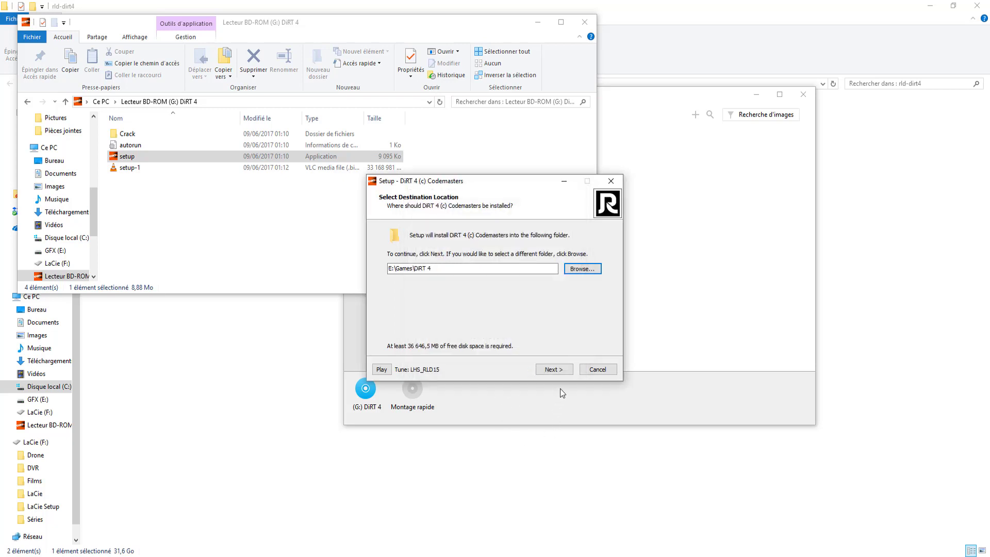
pyautogui.click(550, 369)
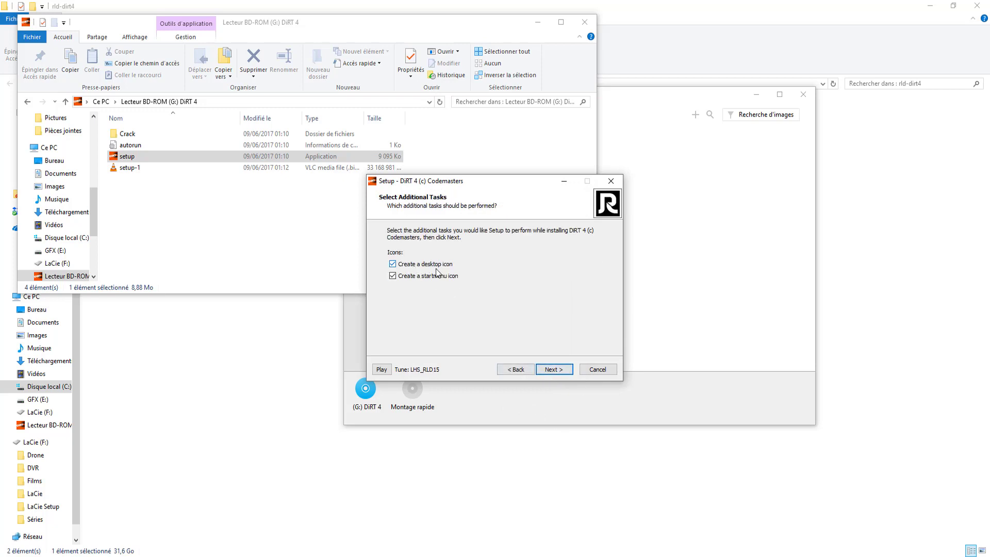
# Install DiRT 4 with the desktop and start menu icons turned off, and finish the setup wizard.
pyautogui.click(393, 264)
pyautogui.click(393, 276)
pyautogui.click(547, 369)
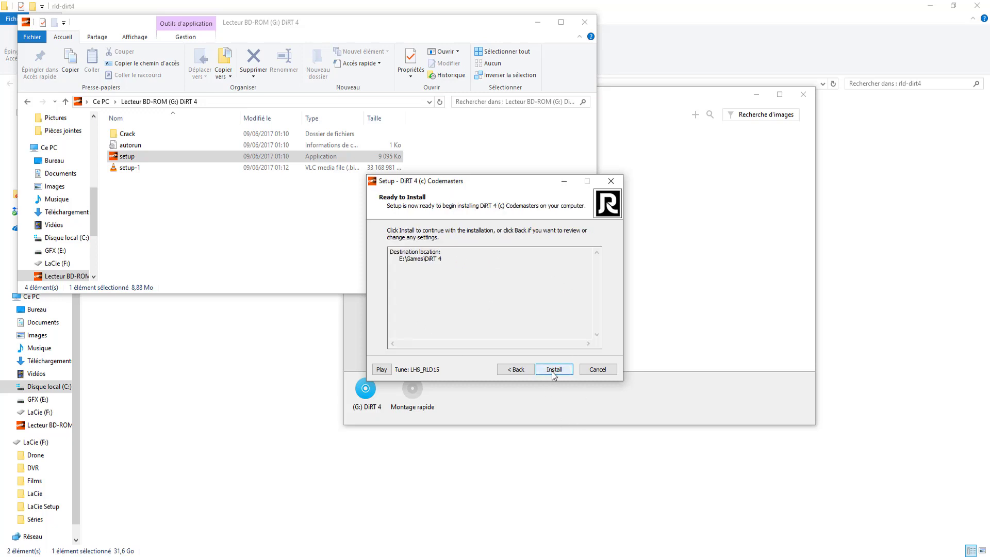
pyautogui.click(553, 370)
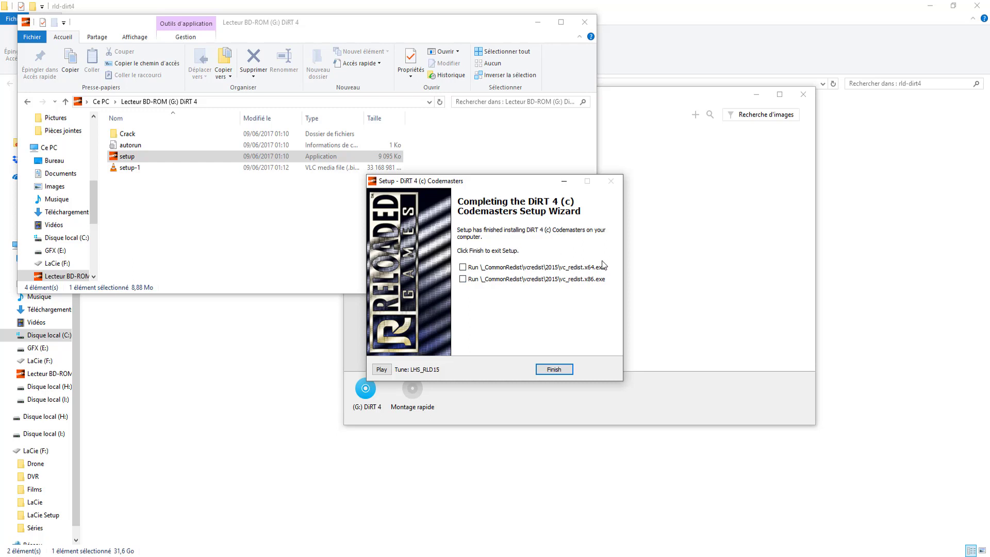
pyautogui.click(561, 369)
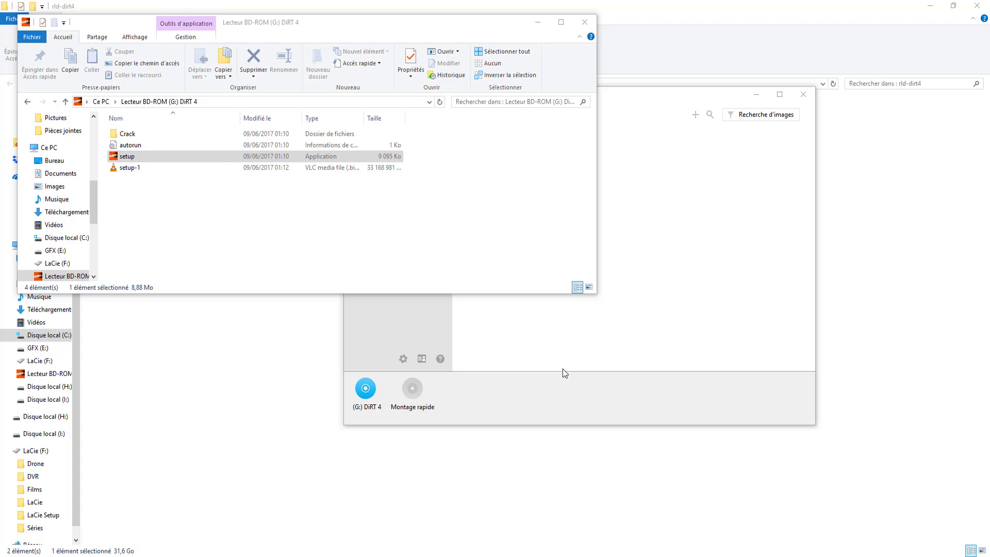
# Open the E:\Games\DiRT 4 installation folder in a new file explorer window and move it clear of the disc's window.
pyautogui.press('super+e')
pyautogui.scroll(-3, 87, 267)
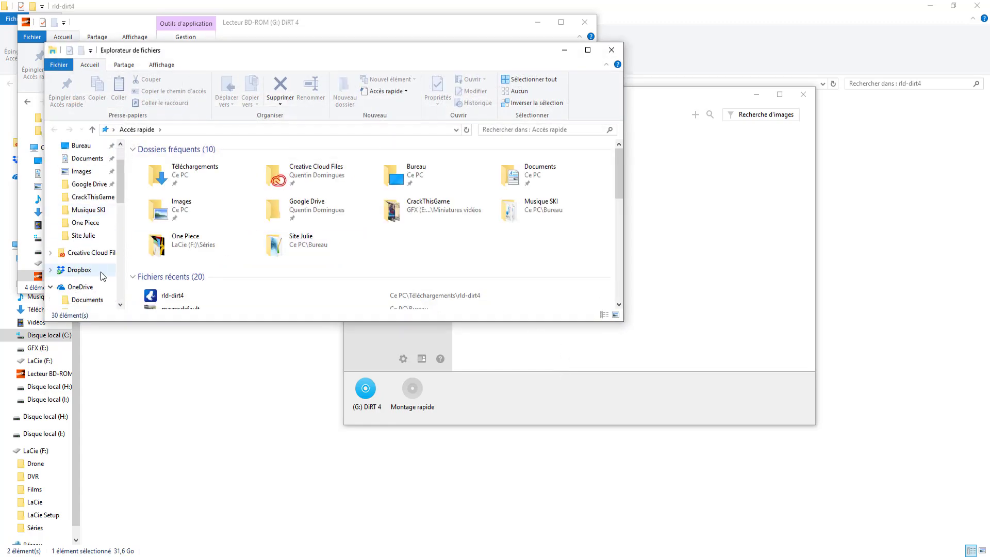
pyautogui.click(76, 278)
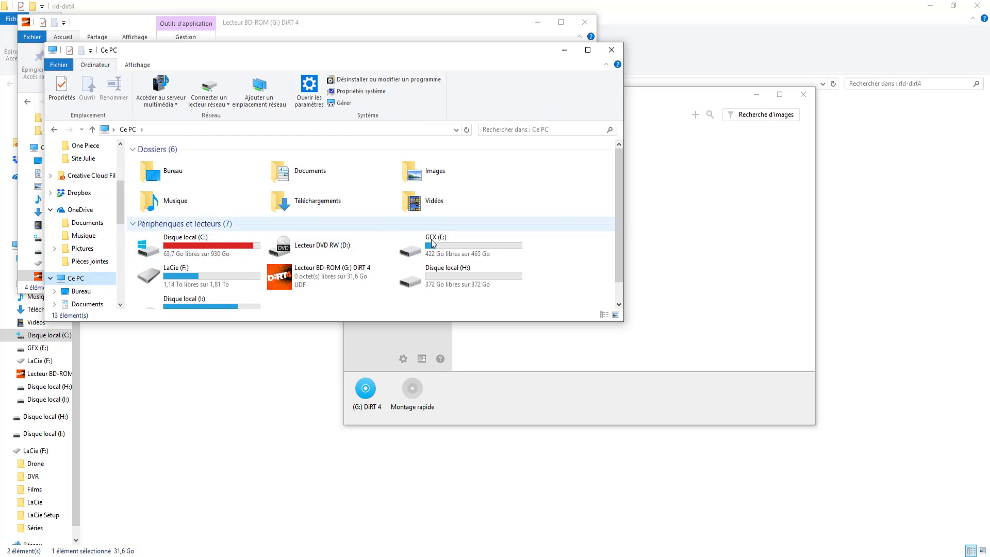
pyautogui.doubleClick(457, 244)
pyautogui.doubleClick(189, 188)
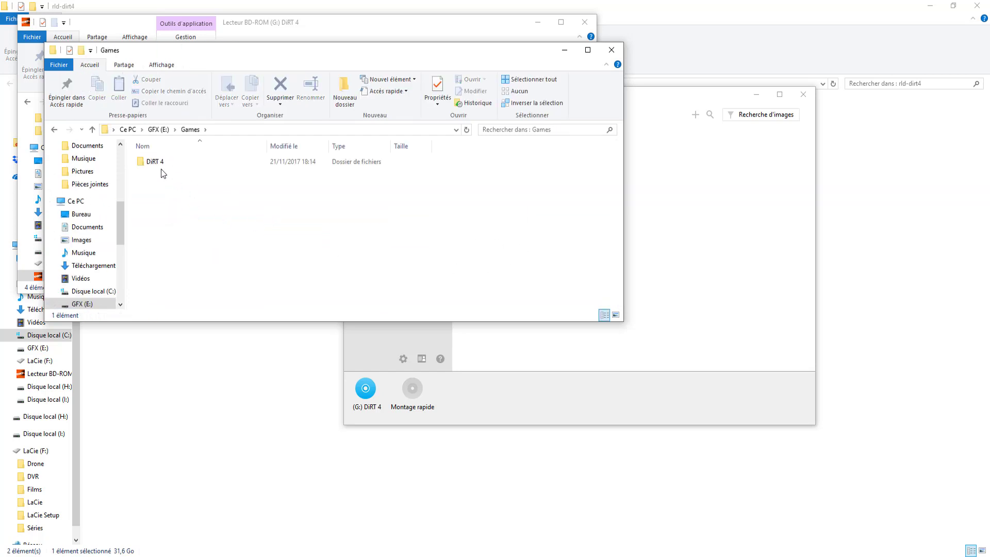
pyautogui.doubleClick(154, 161)
pyautogui.moveTo(339, 67); pyautogui.dragTo(694, 301)
pyautogui.moveTo(703, 209); pyautogui.dragTo(690, 218)
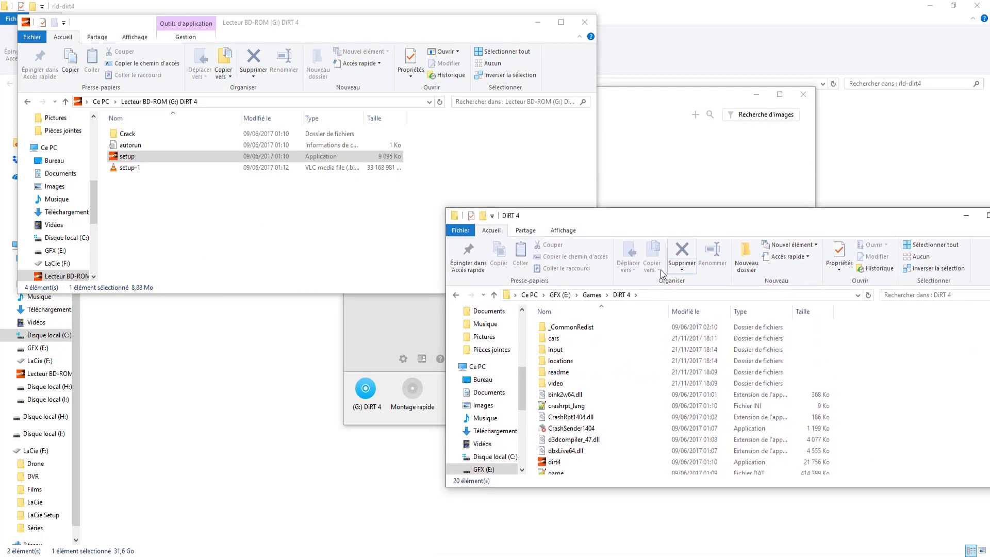
# Copy all three files from the disc's Crack folder into E:\Games\DiRT 4, replacing the existing steam_api64.dll.
pyautogui.doubleClick(127, 134)
pyautogui.moveTo(662, 216); pyautogui.dragTo(731, 36)
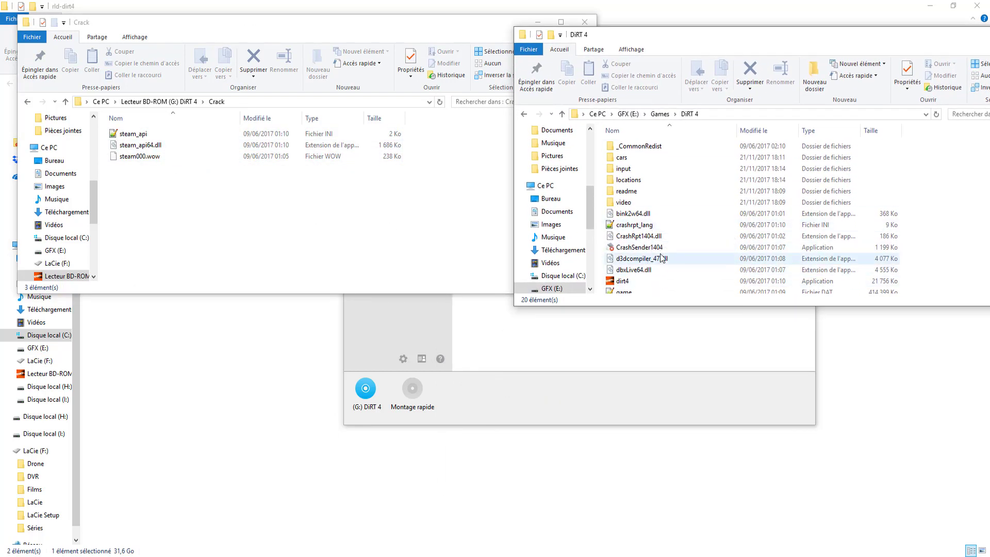
pyautogui.scroll(-2, 656, 258)
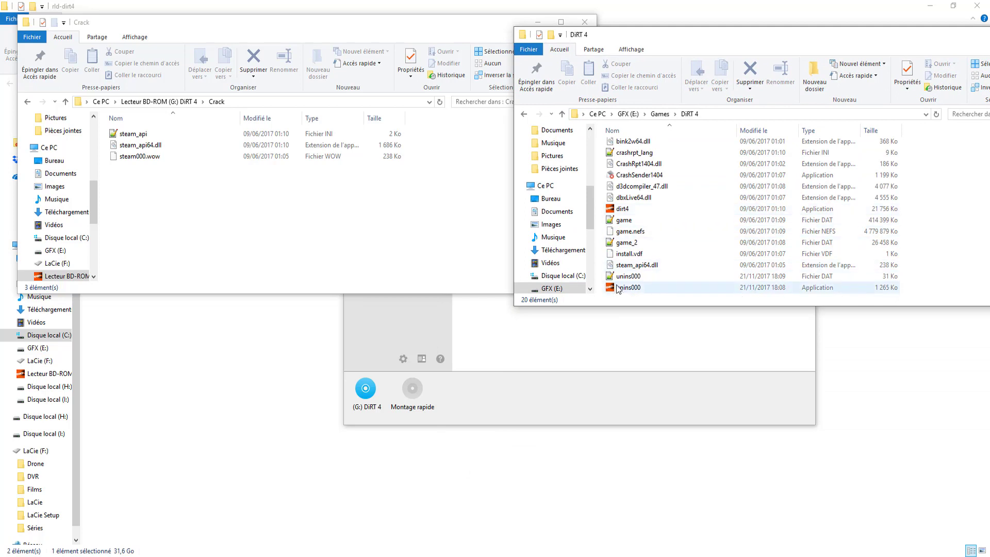
pyautogui.moveTo(175, 217); pyautogui.dragTo(124, 137)
pyautogui.moveTo(123, 135); pyautogui.dragTo(924, 233)
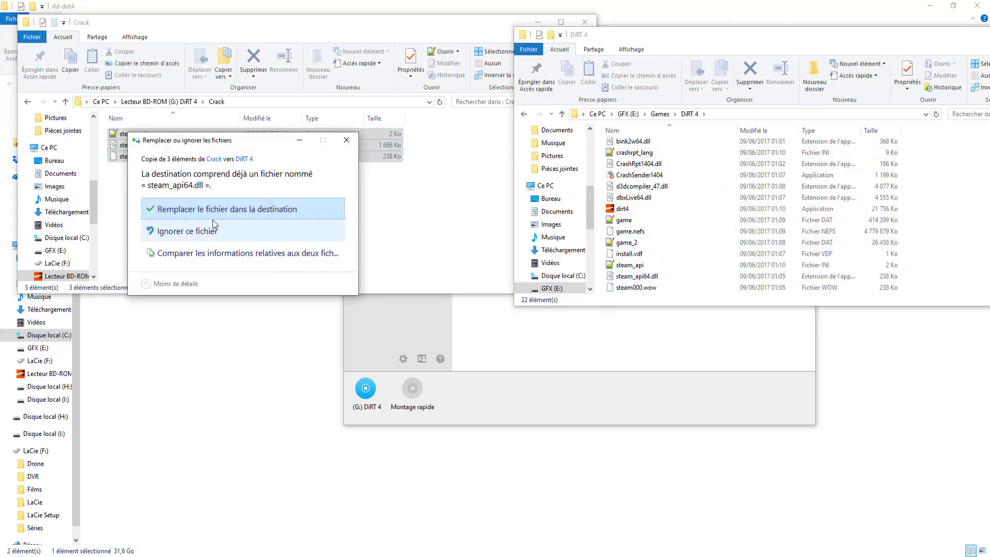
pyautogui.click(213, 210)
# Open steam_api.ini from the DiRT 4 folder in Notepad++, examine the UserName and Language settings, and close the editor.
pyautogui.moveTo(677, 34); pyautogui.dragTo(445, 76)
pyautogui.scroll(-1, 441, 265)
pyautogui.doubleClick(413, 289)
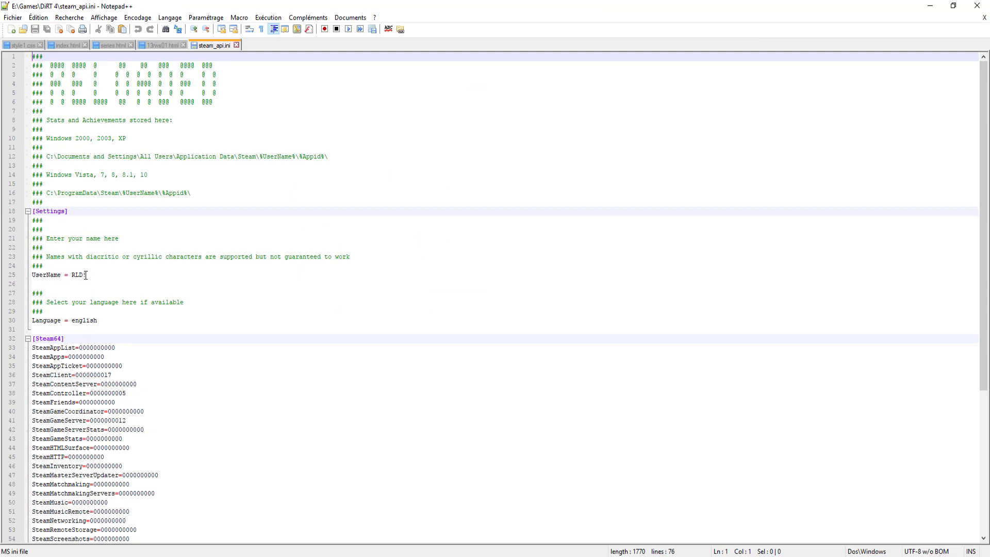
pyautogui.moveTo(85, 275); pyautogui.dragTo(72, 275)
pyautogui.moveTo(101, 328); pyautogui.dragTo(72, 321)
pyautogui.click(277, 302)
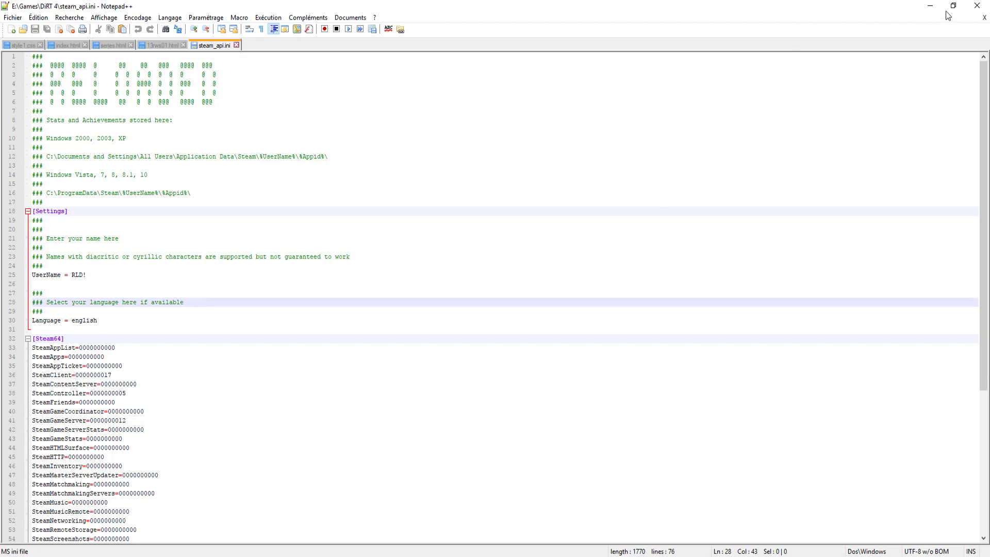
pyautogui.click(971, 6)
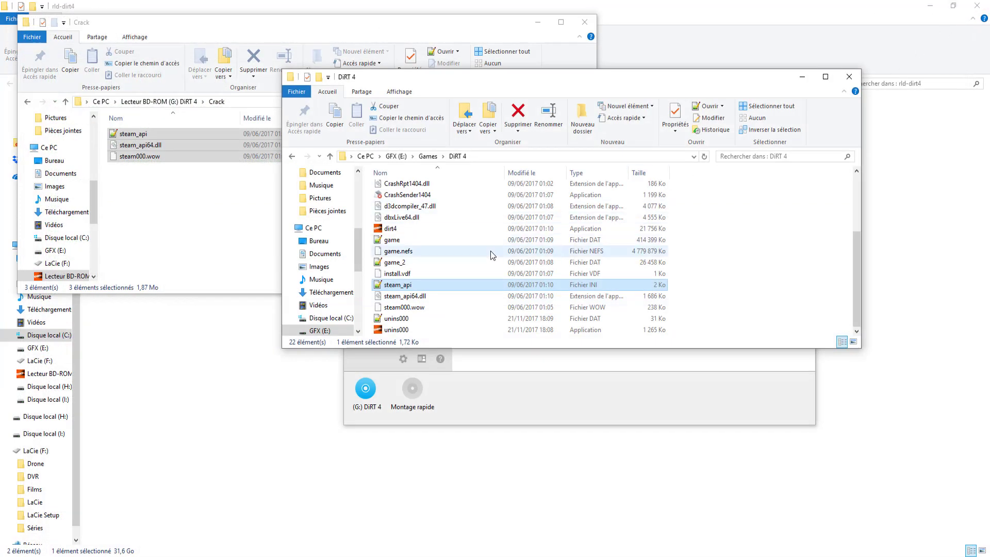
# Select the dirt4 application in the E:\Games\DiRT 4 folder.
pyautogui.click(402, 228)
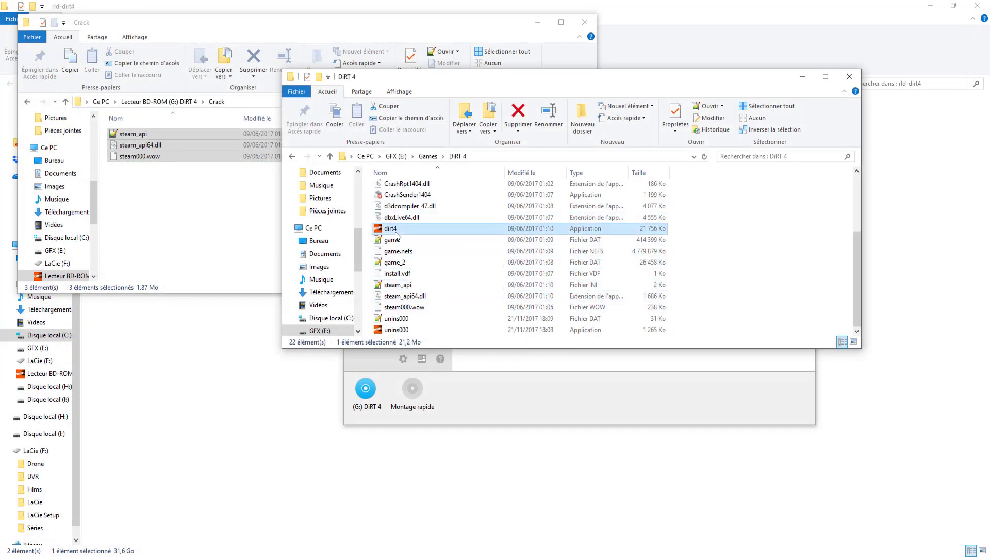